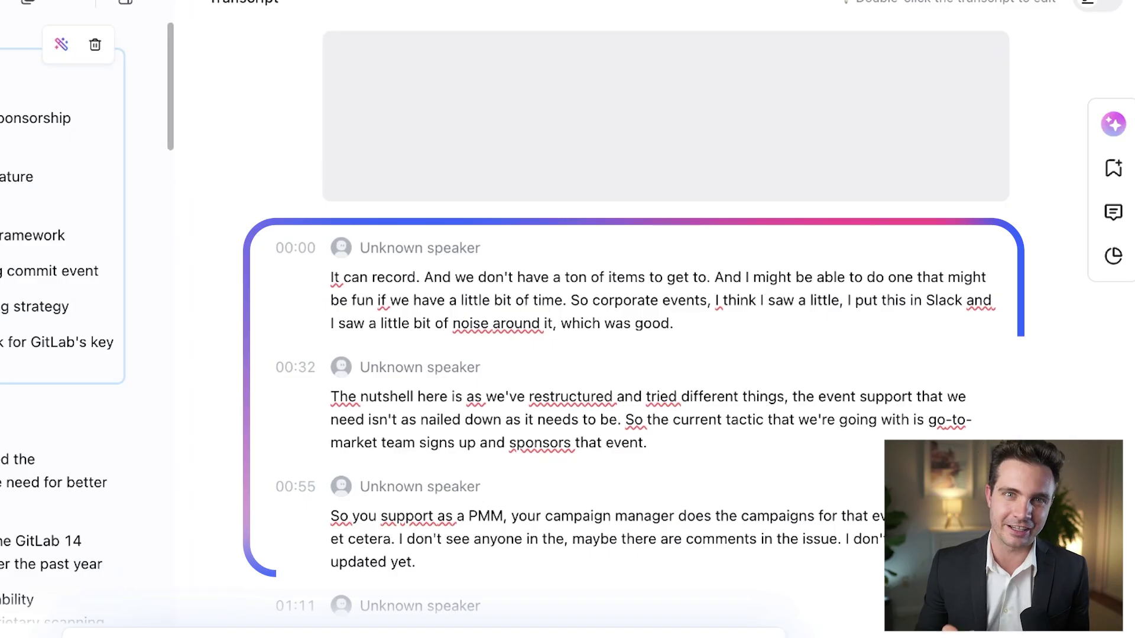
# Restart the lecture playback from the 00:07:43 supply and demand chapter.
pyautogui.moveTo(0, 79); pyautogui.dragTo(0, 76)
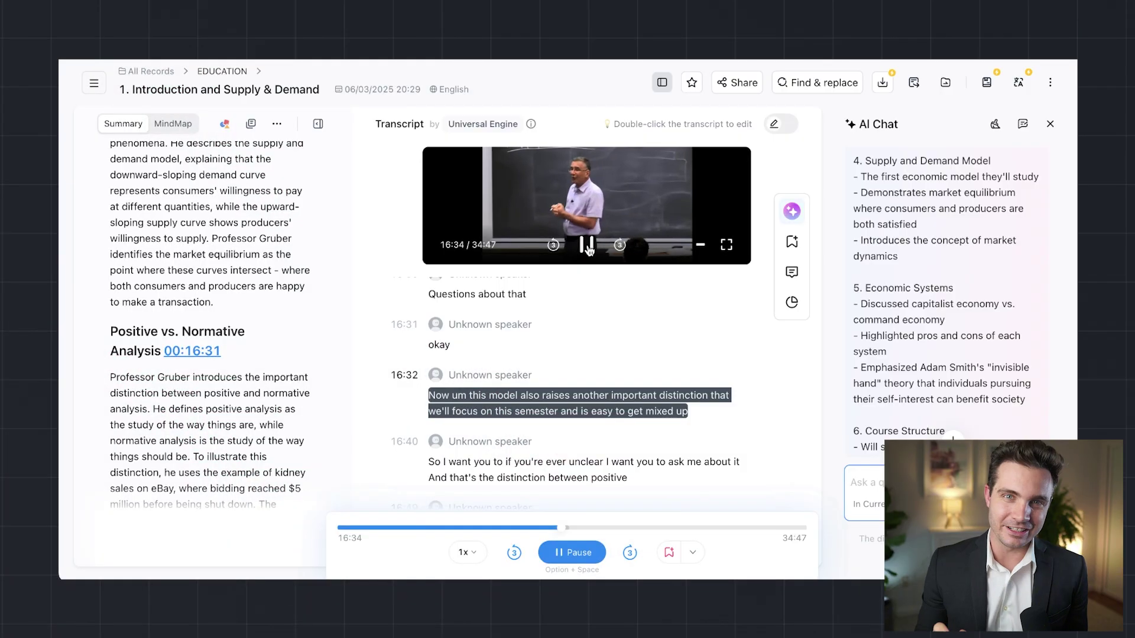
pyautogui.click(588, 248)
pyautogui.scroll(5, 159, 303)
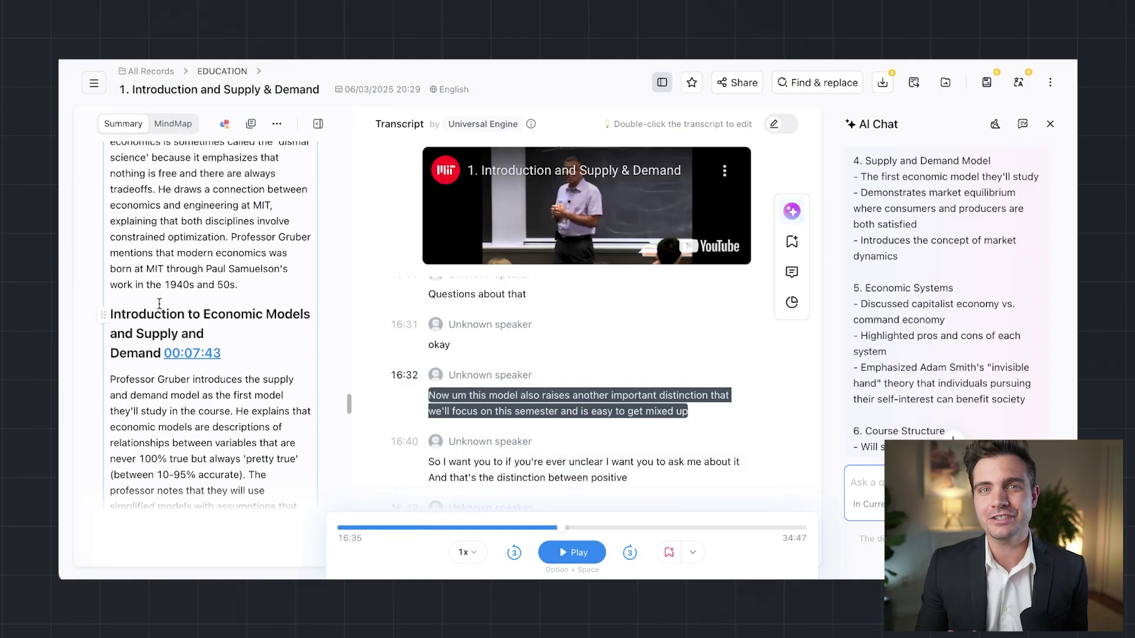
pyautogui.click(187, 354)
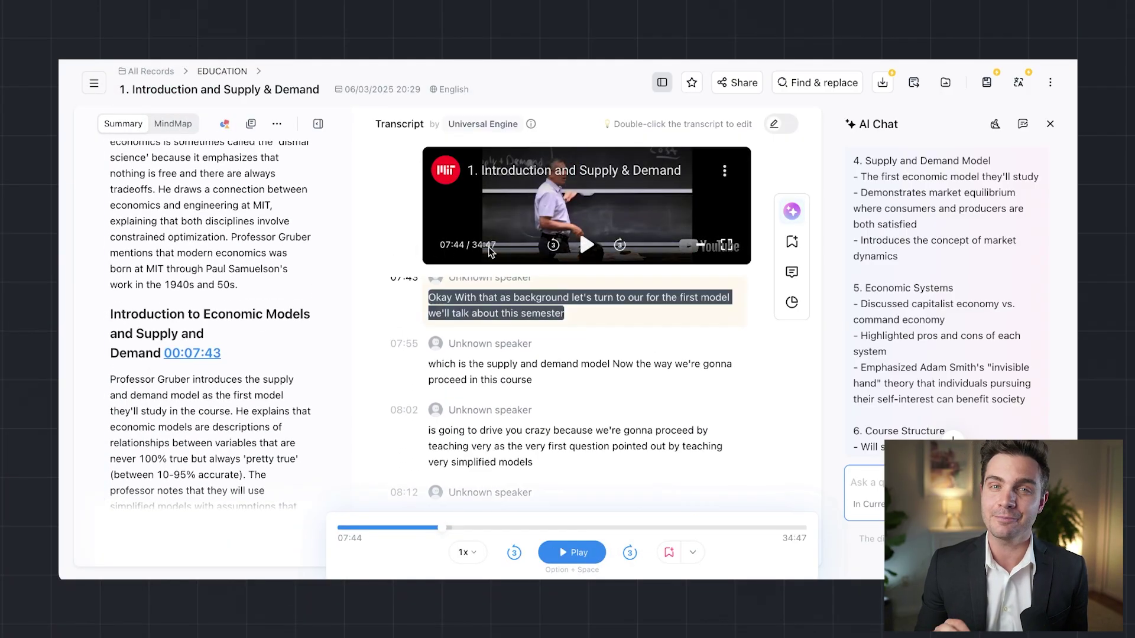
pyautogui.click(584, 251)
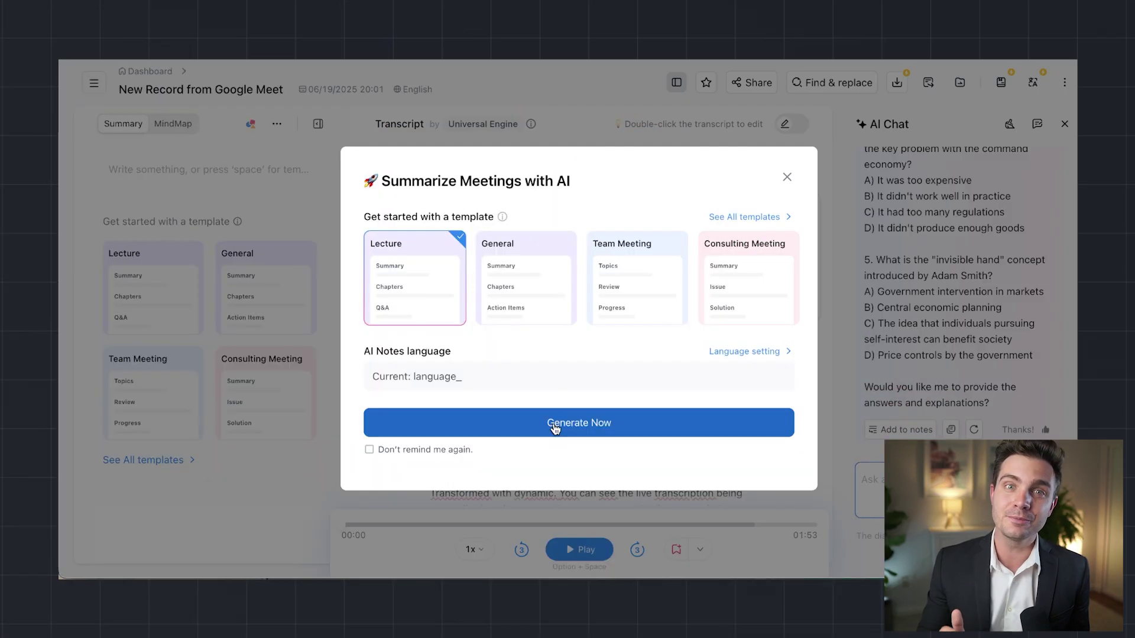
# Generate the AI lecture summary with timestamped chapters and scroll through the result.
pyautogui.click(481, 425)
pyautogui.click(262, 209)
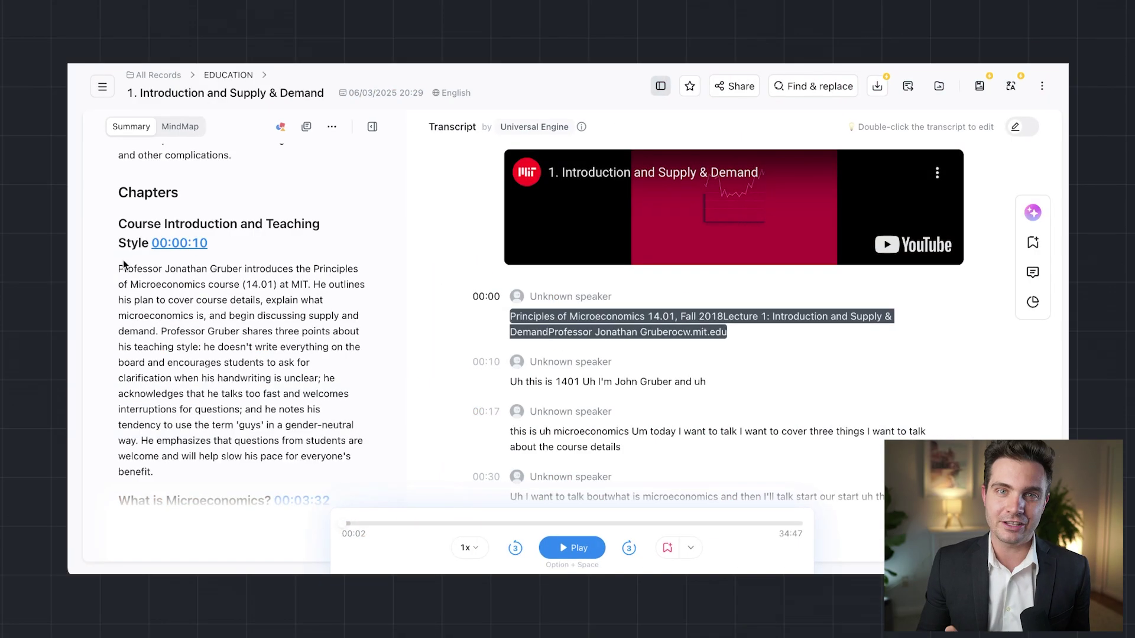
pyautogui.scroll(-7, 128, 380)
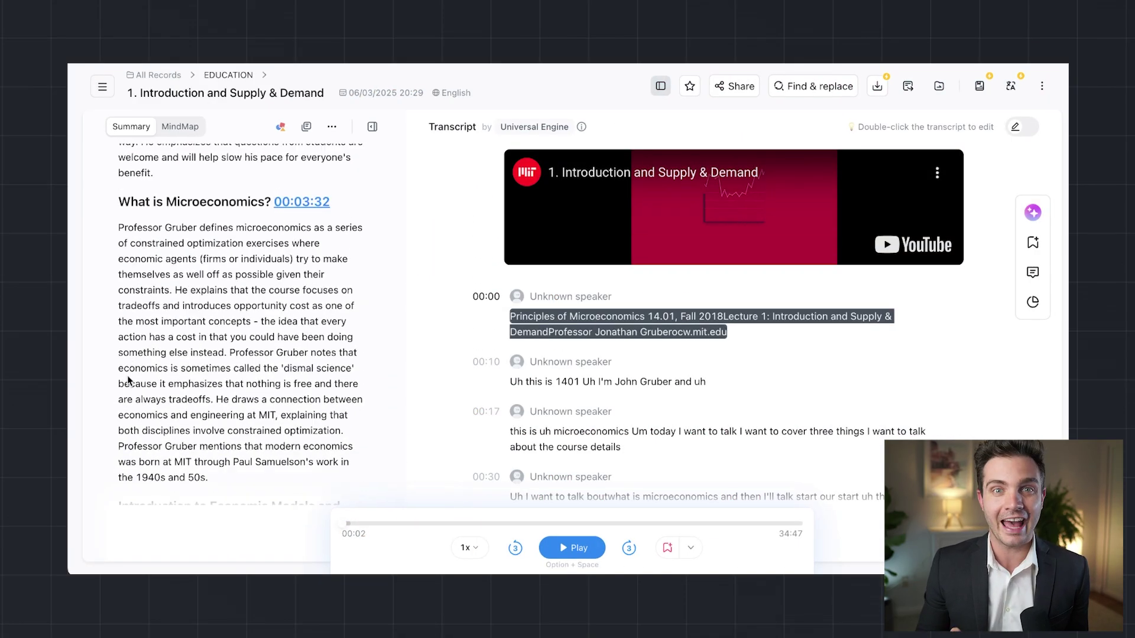
pyautogui.scroll(-5, 128, 380)
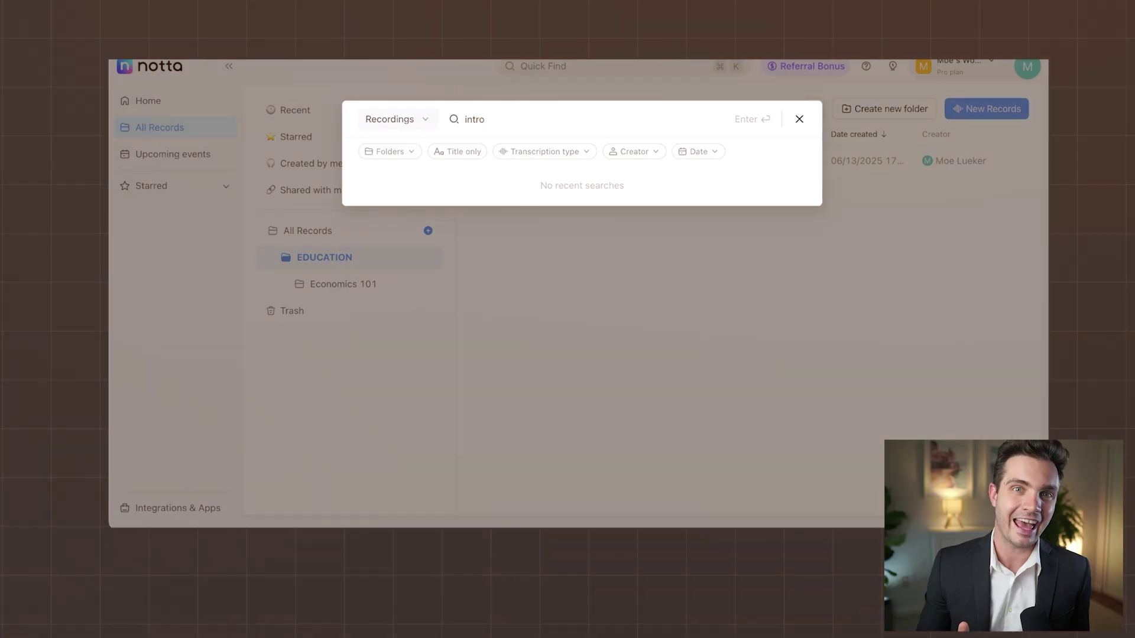
# Search for 'supply & demand' and open the Introduction and Supply & Demand record's summary.
pyautogui.hotkey('ctrl', 'a')
pyautogui.press('BackSpace')
pyautogui.write('supply & dem')
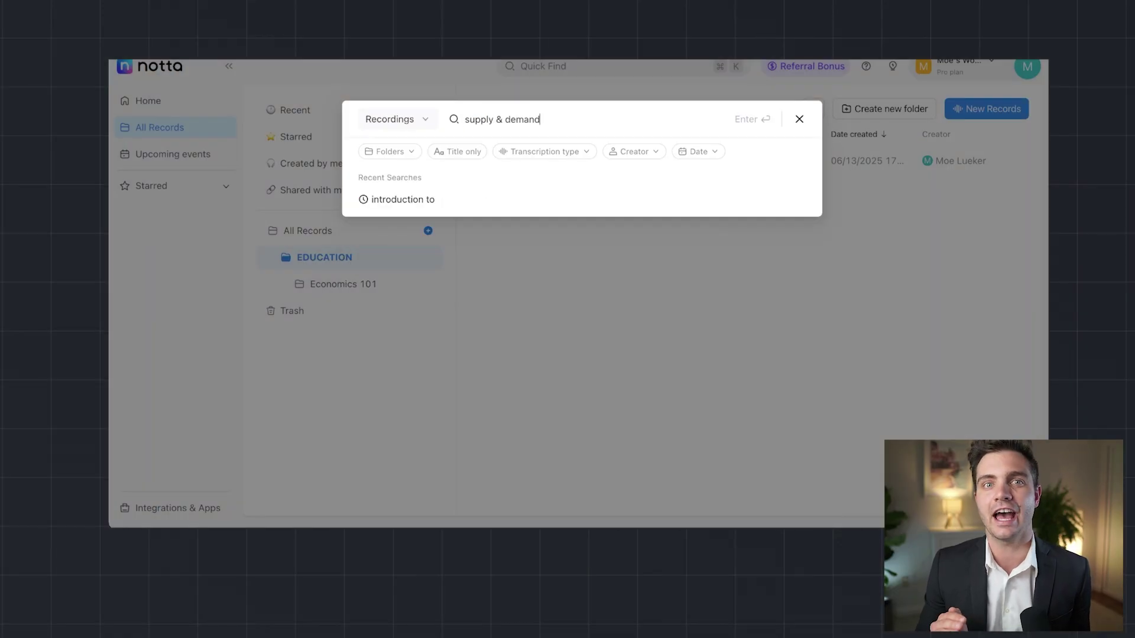
pyautogui.write('and')
pyautogui.click(563, 260)
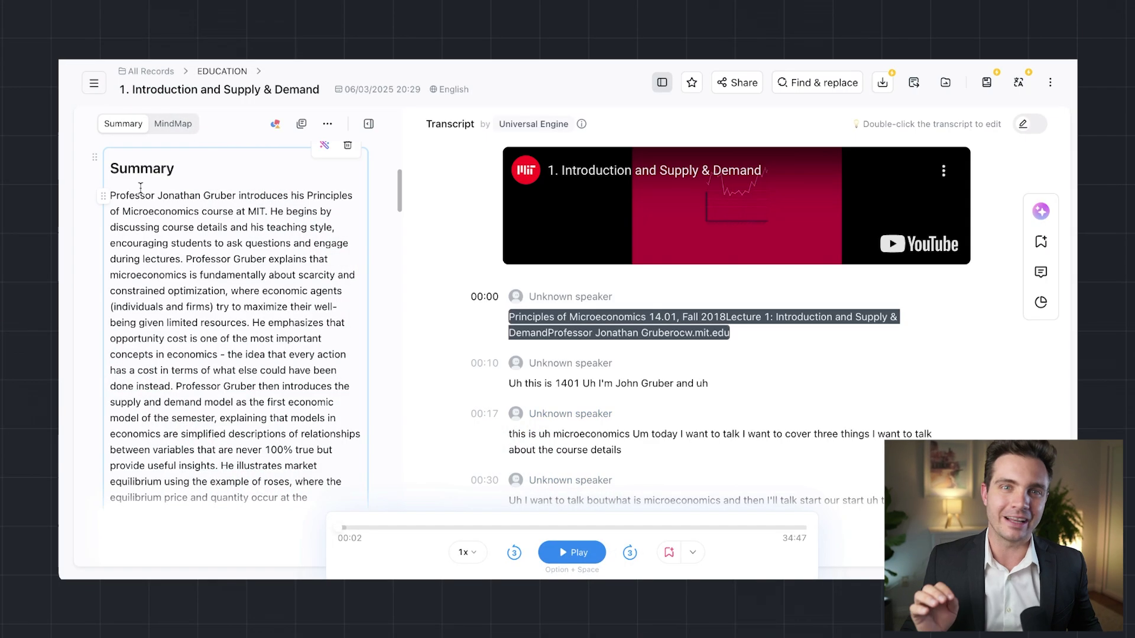
pyautogui.moveTo(111, 170); pyautogui.dragTo(351, 497)
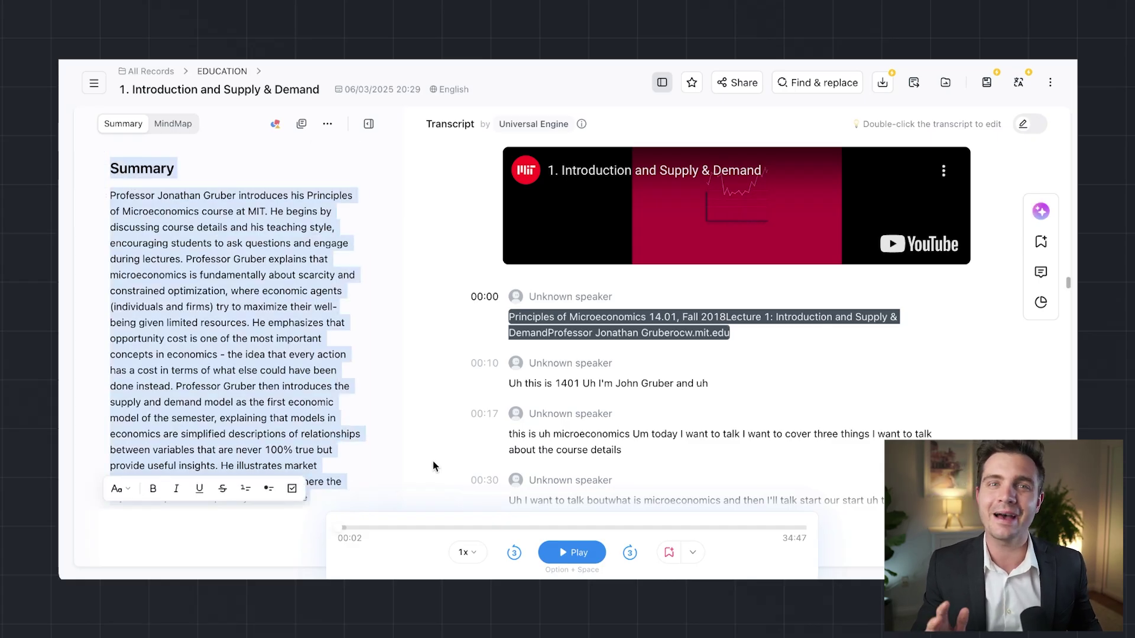
pyautogui.click(361, 450)
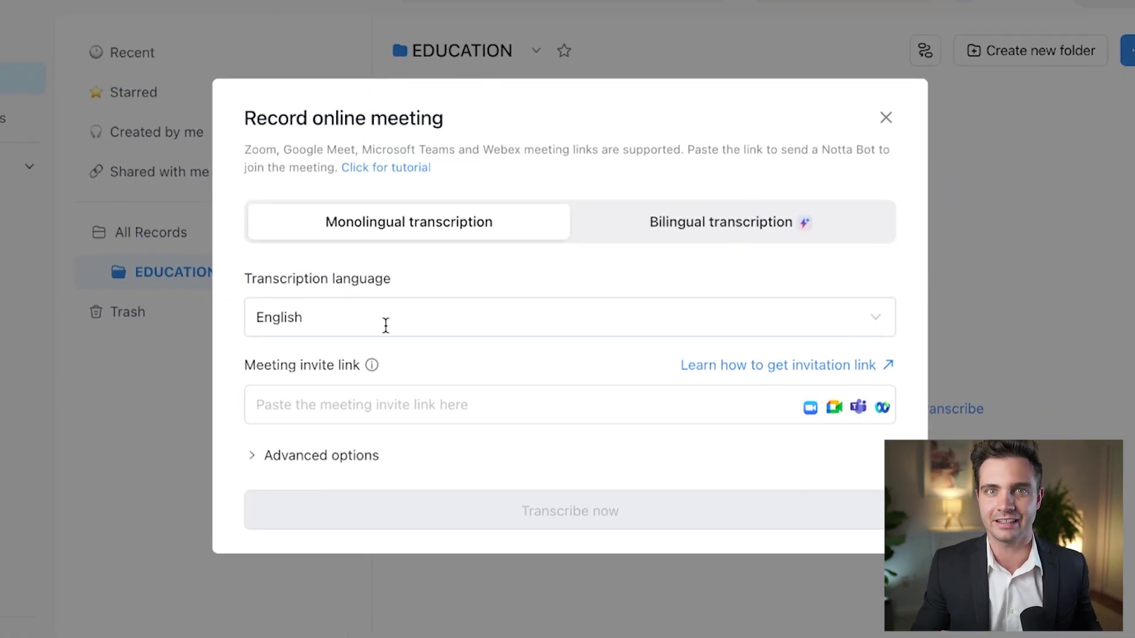
# Send the Notta Bot to the pasted Google Meet link with English transcription.
pyautogui.click(385, 326)
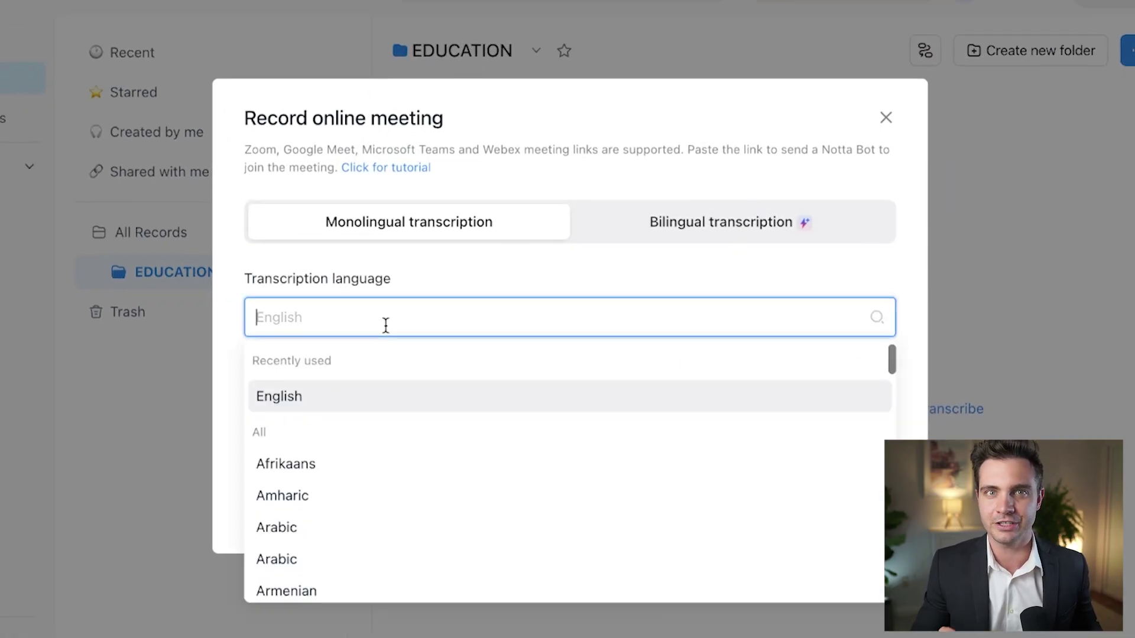
pyautogui.click(279, 395)
pyautogui.click(277, 403)
pyautogui.write('https://meet.google.com/bhx-akth-gwj')
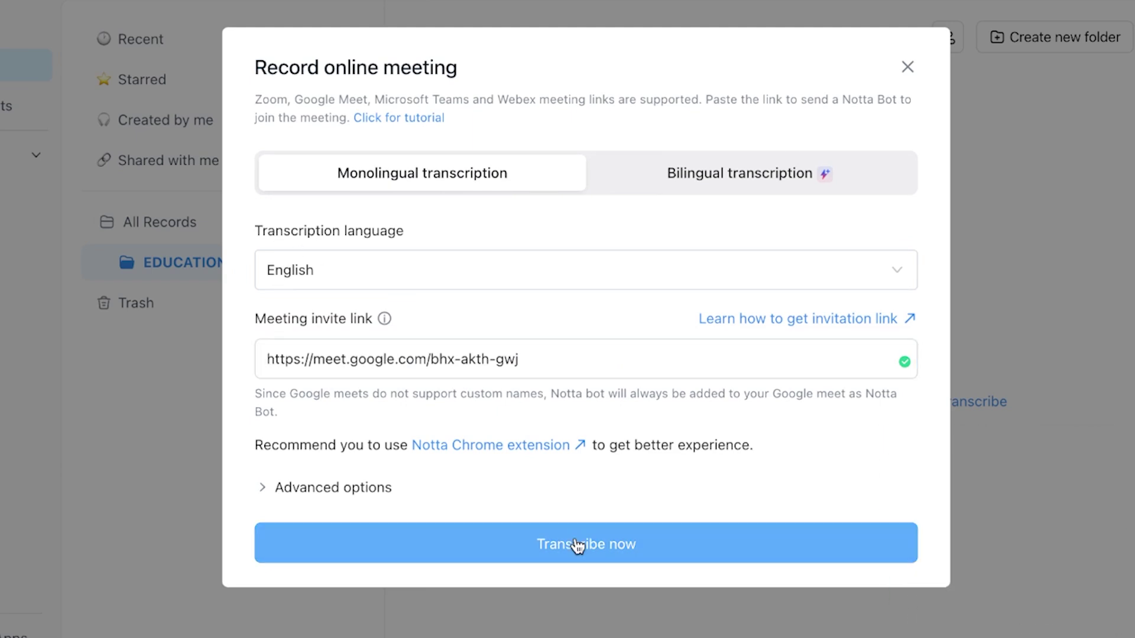
pyautogui.click(577, 545)
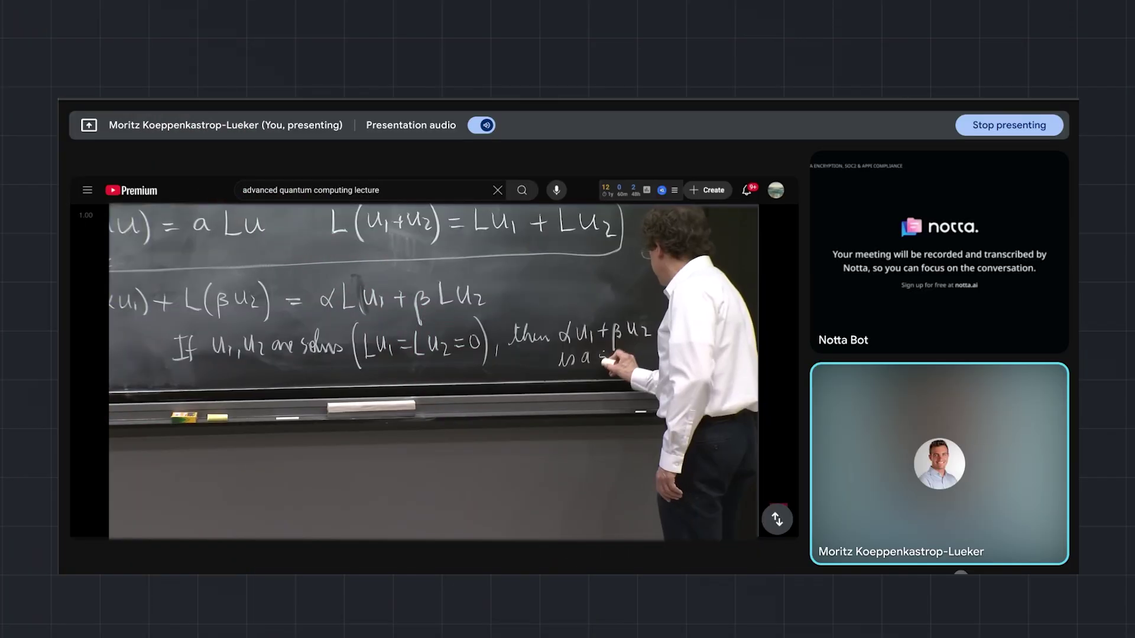
pyautogui.moveTo(888, 174)
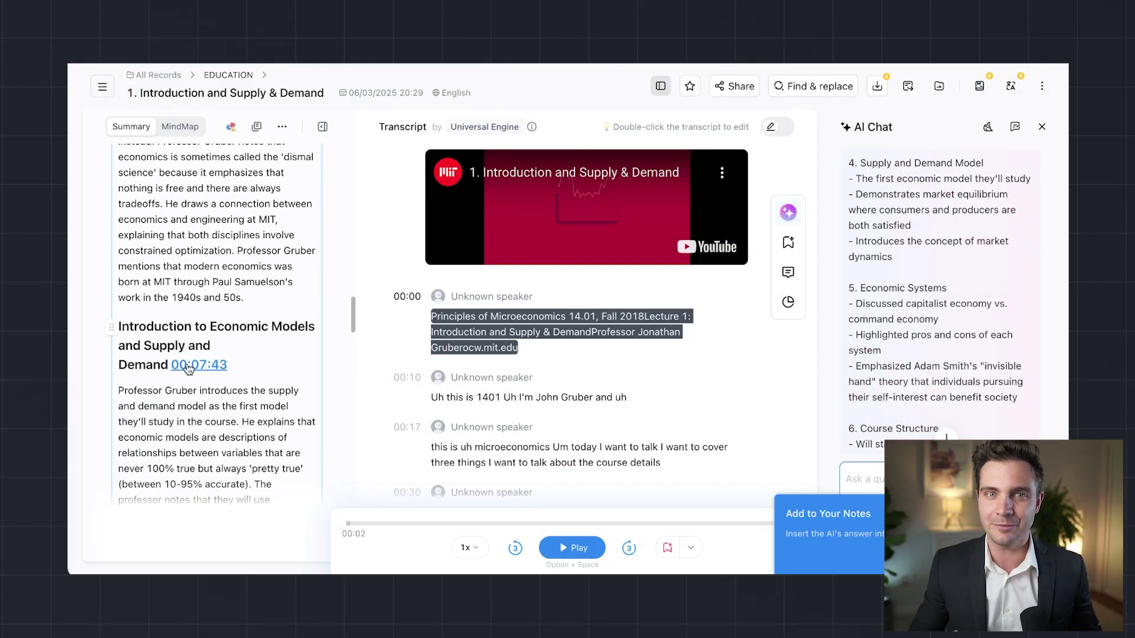
# Play the lecture from the 00:07:43 chapter.
pyautogui.click(188, 367)
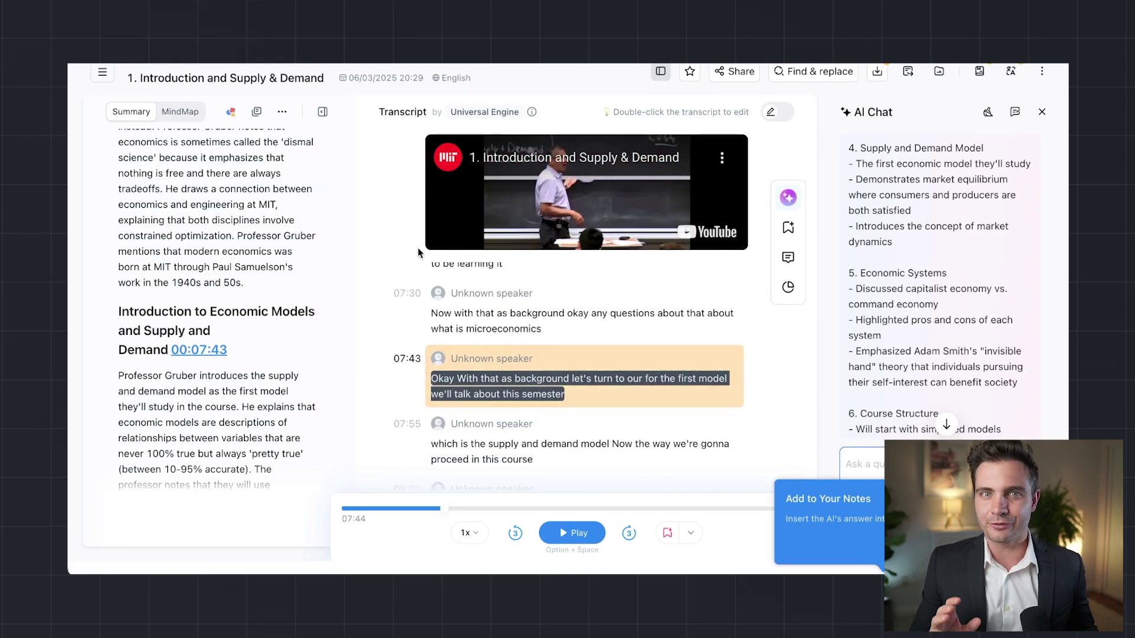
pyautogui.moveTo(580, 215)
pyautogui.click(588, 233)
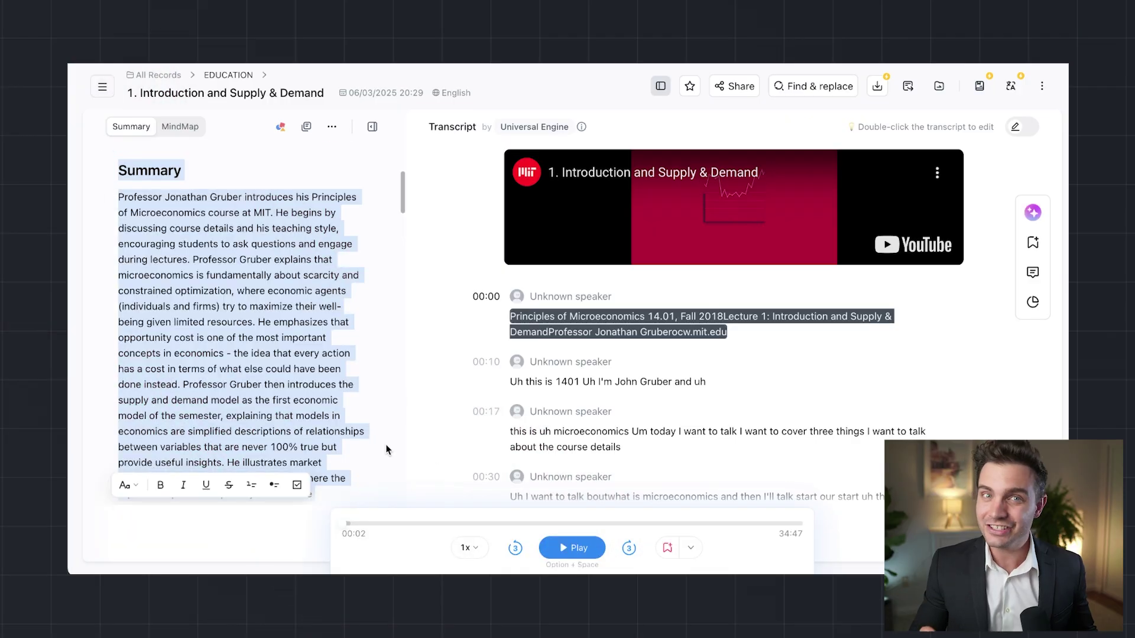
pyautogui.click(399, 452)
# Ask the AI chat 'What were the key points from today's lecture?'.
pyautogui.click(1032, 212)
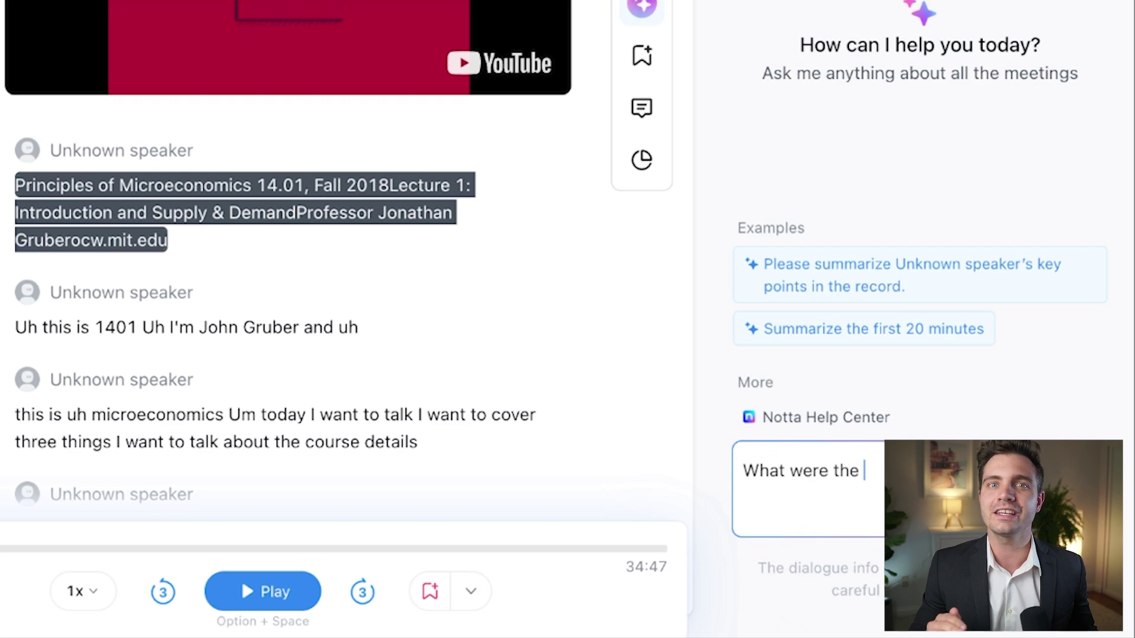
pyautogui.write("What were the key points from today's lecture?")
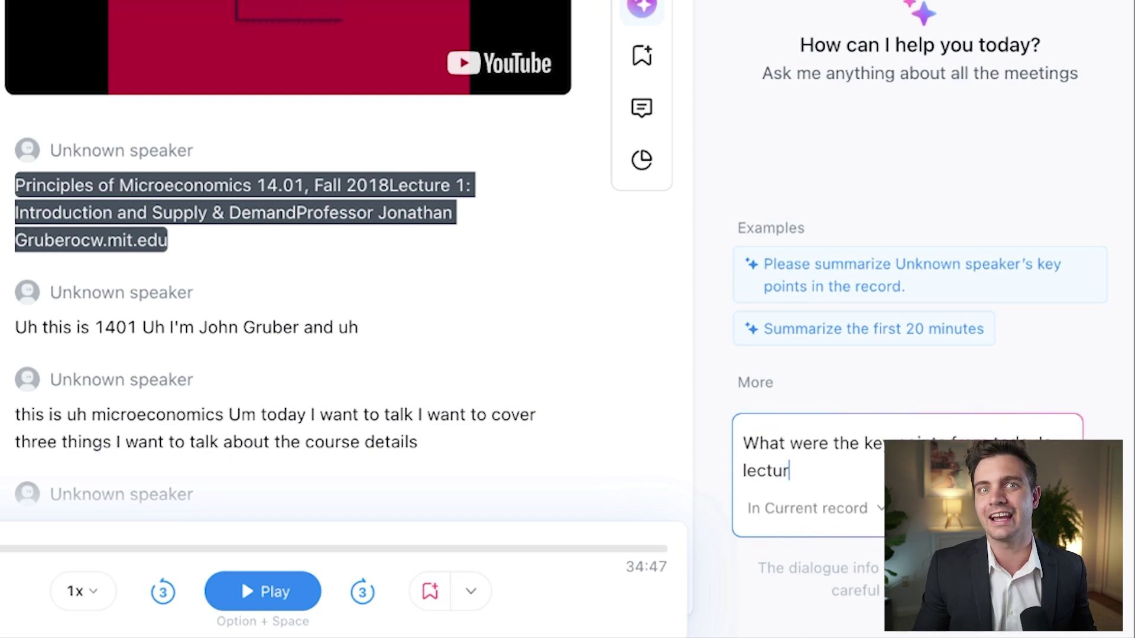
pyautogui.press('Return')
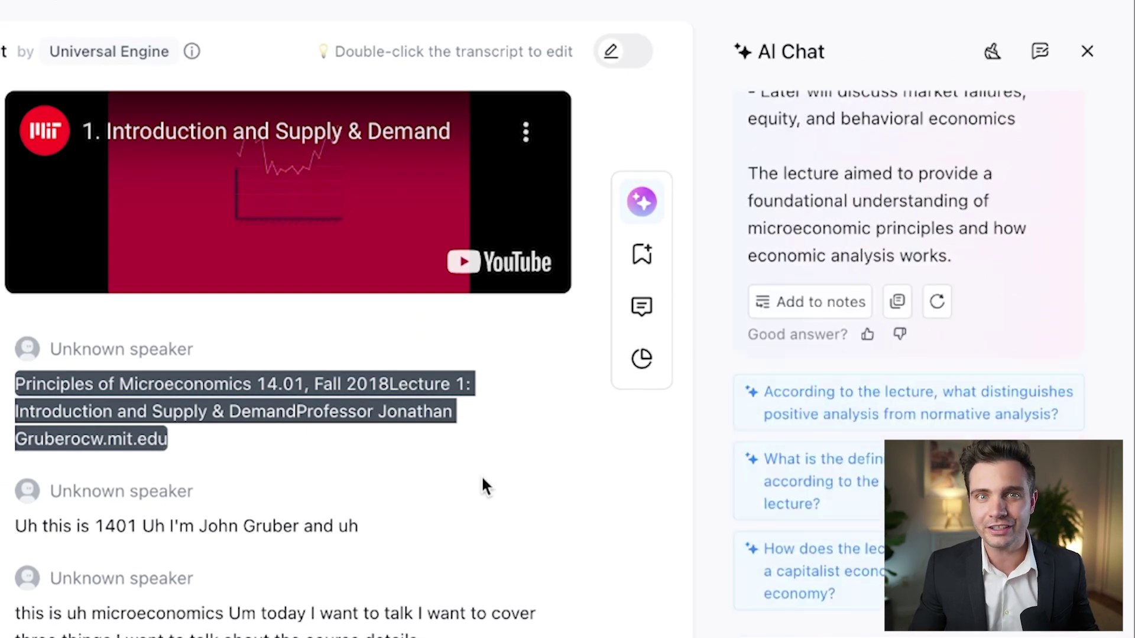
pyautogui.scroll(15, 1016, 231)
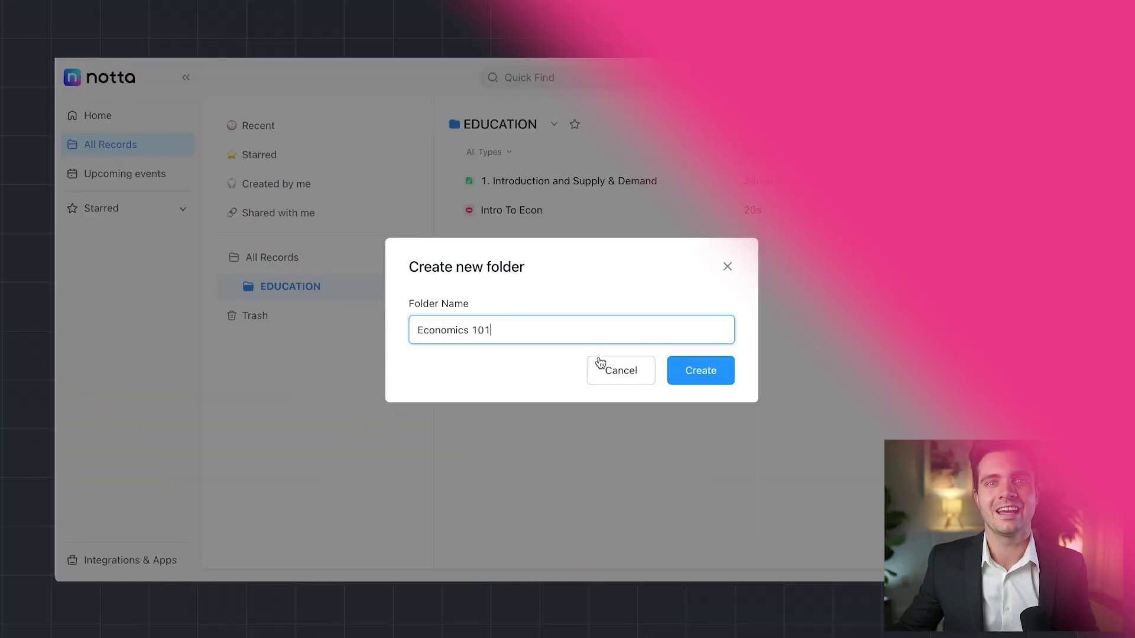
# Create the Economics 101 folder, return to EDUCATION, and search recordings for 'intro'.
pyautogui.click(702, 377)
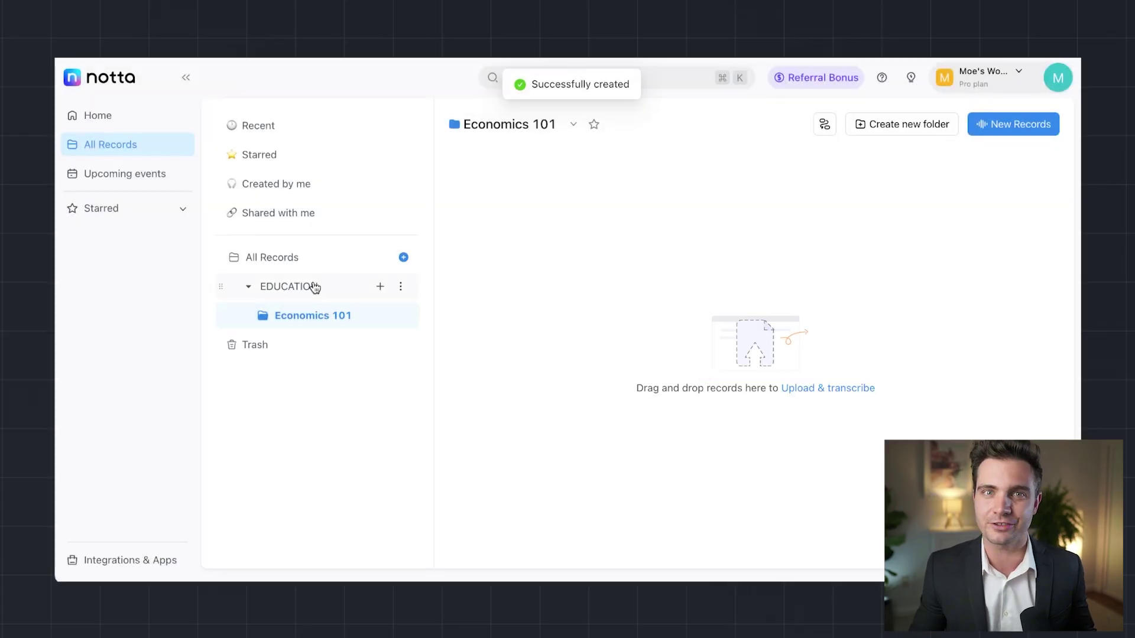
pyautogui.click(314, 287)
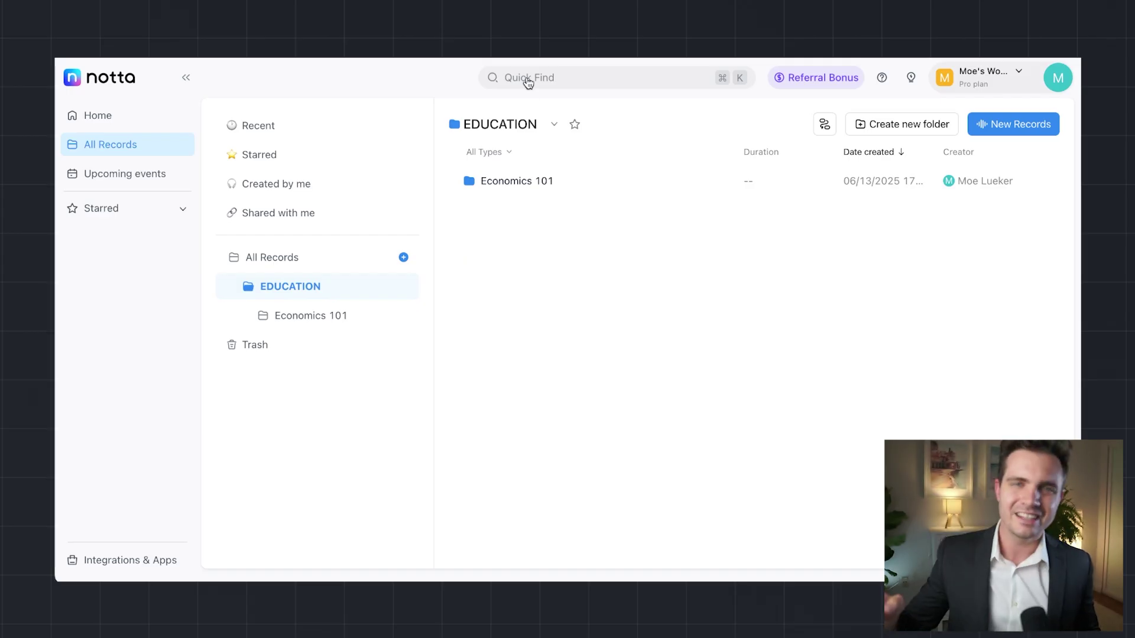
pyautogui.click(528, 82)
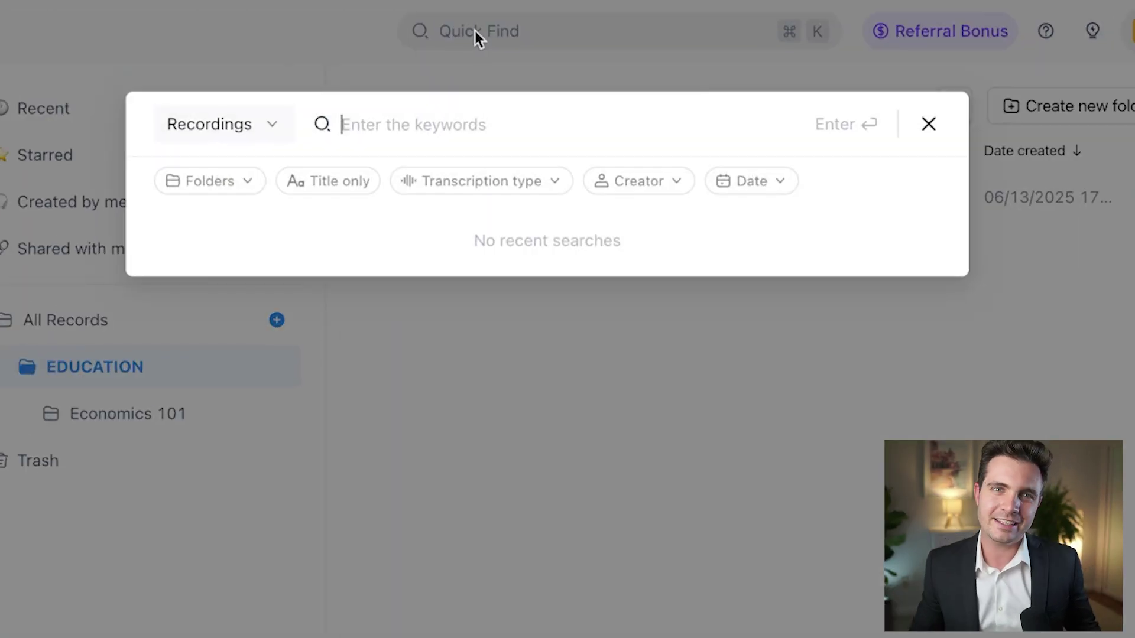
pyautogui.write('introduction to')
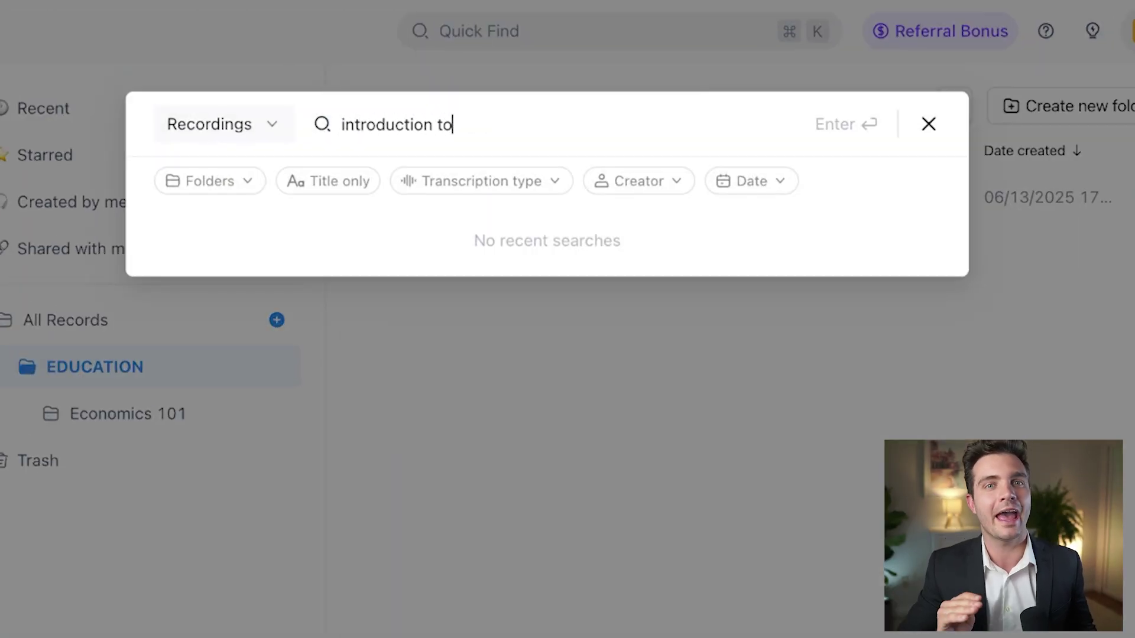
pyautogui.press('Return')
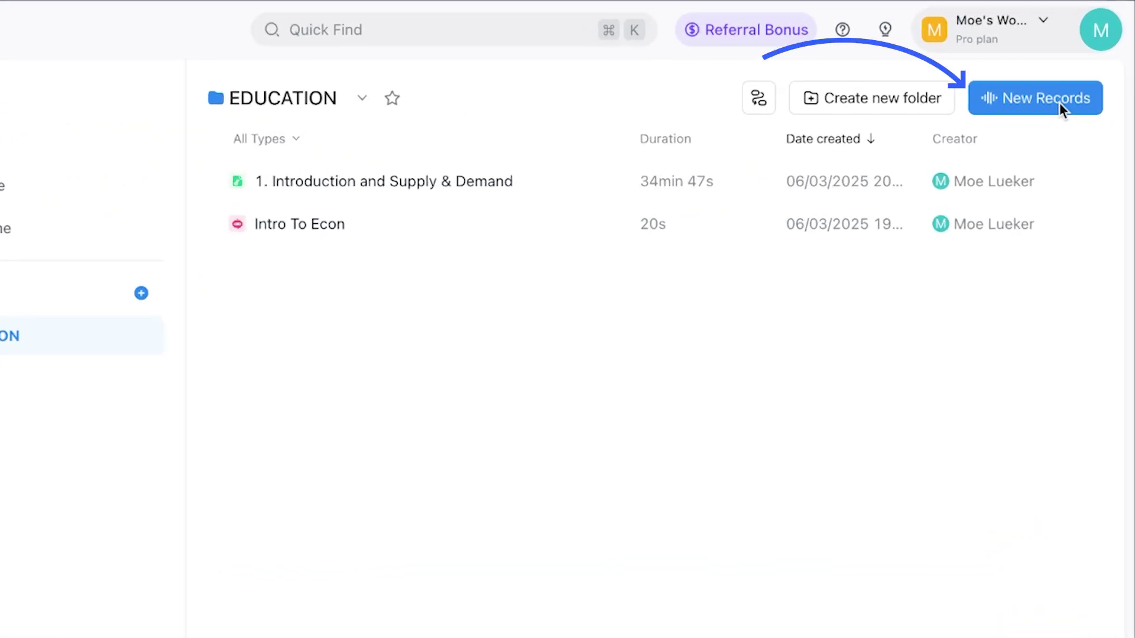
# Upload the MIT microeconomics lecture's YouTube link for English transcription into EDUCATION.
pyautogui.click(1023, 106)
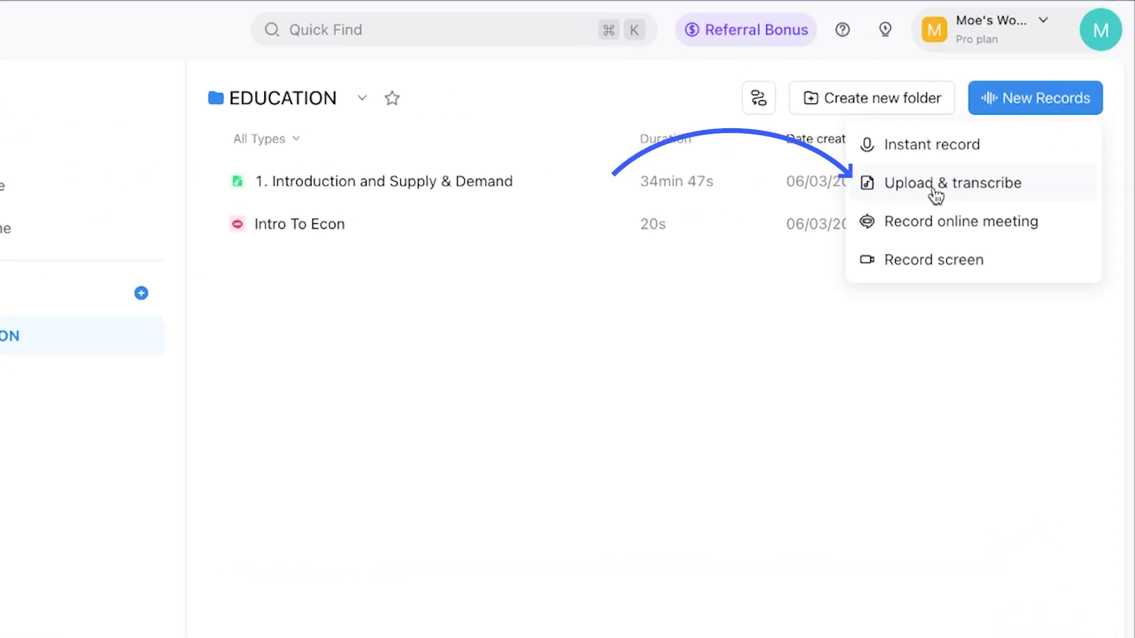
pyautogui.click(936, 195)
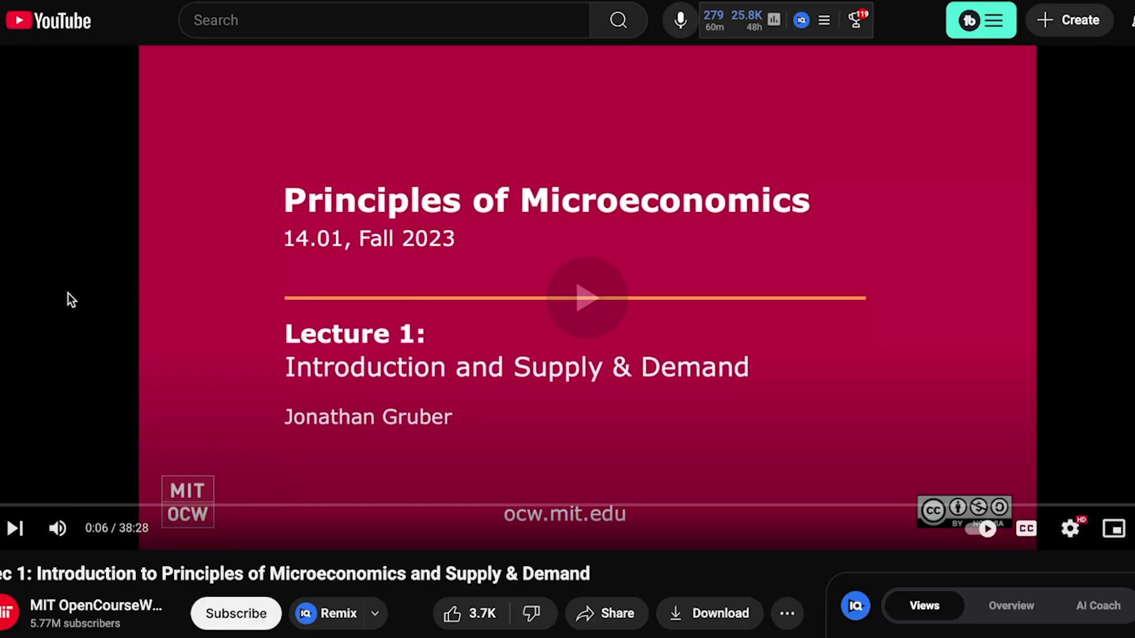
pyautogui.click(265, 344)
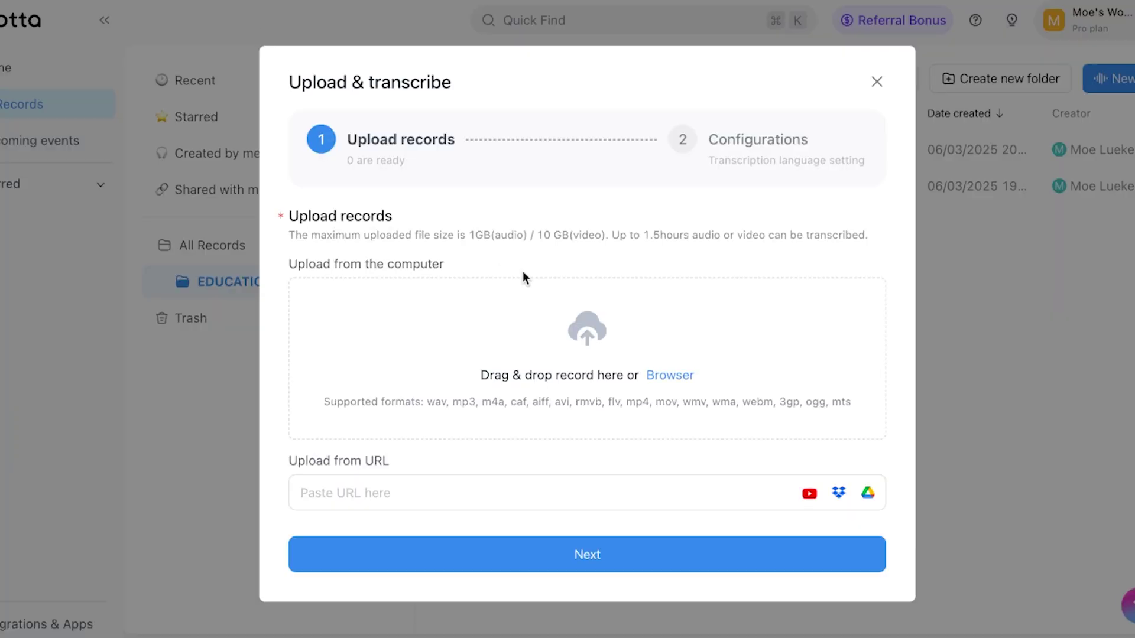
pyautogui.click(374, 489)
pyautogui.write('https://www.youtube.com/watch?v=8ssjKR7nNck')
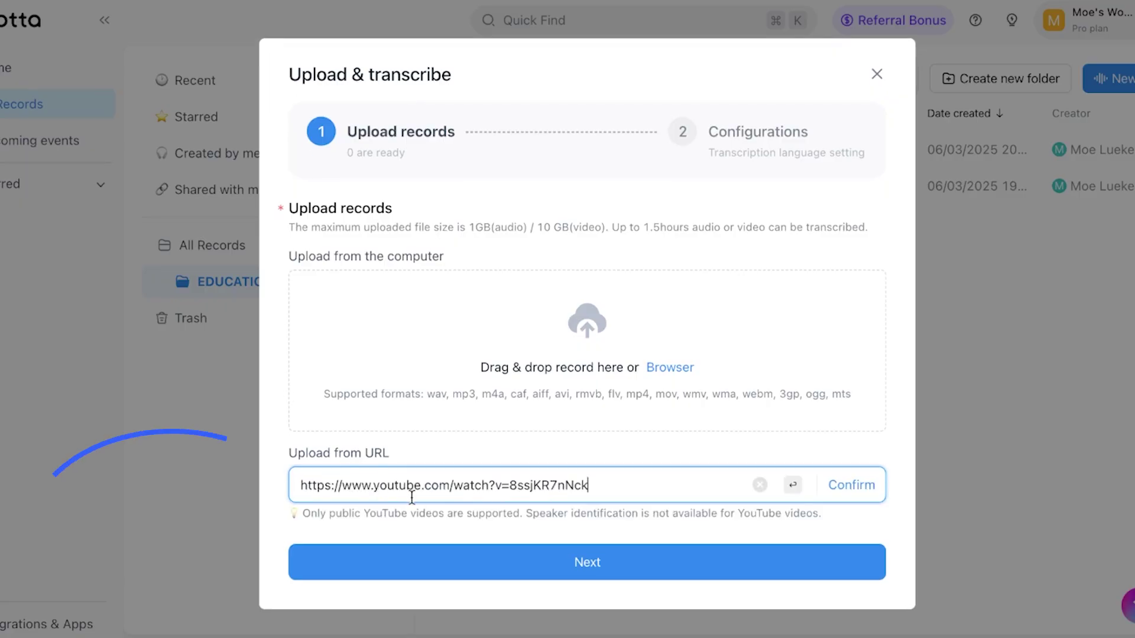
pyautogui.click(542, 571)
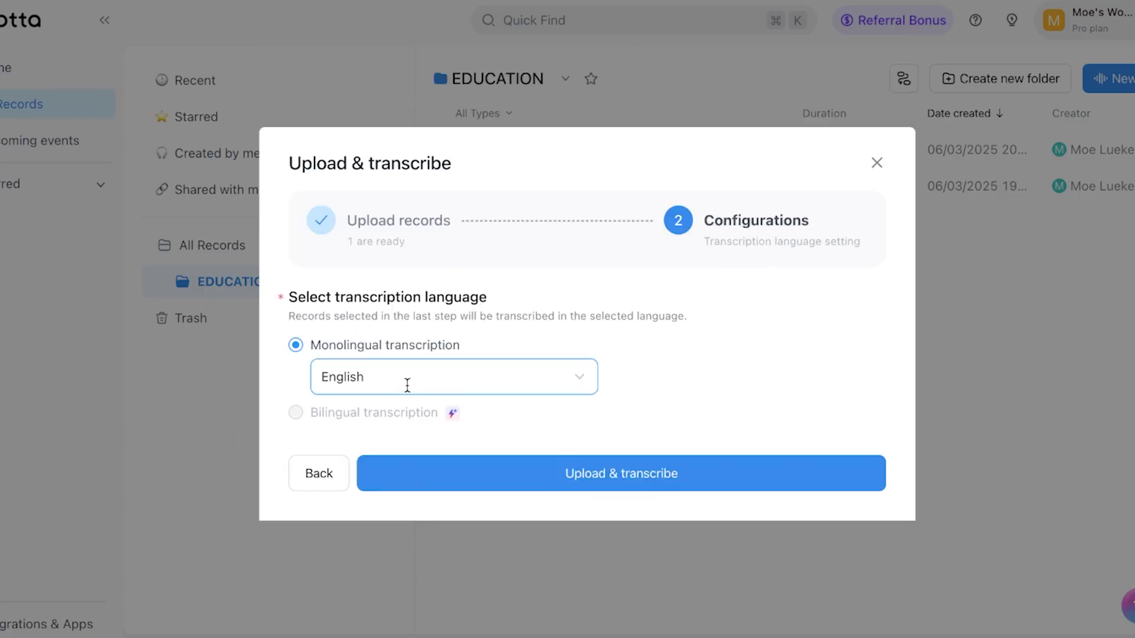
pyautogui.click(544, 488)
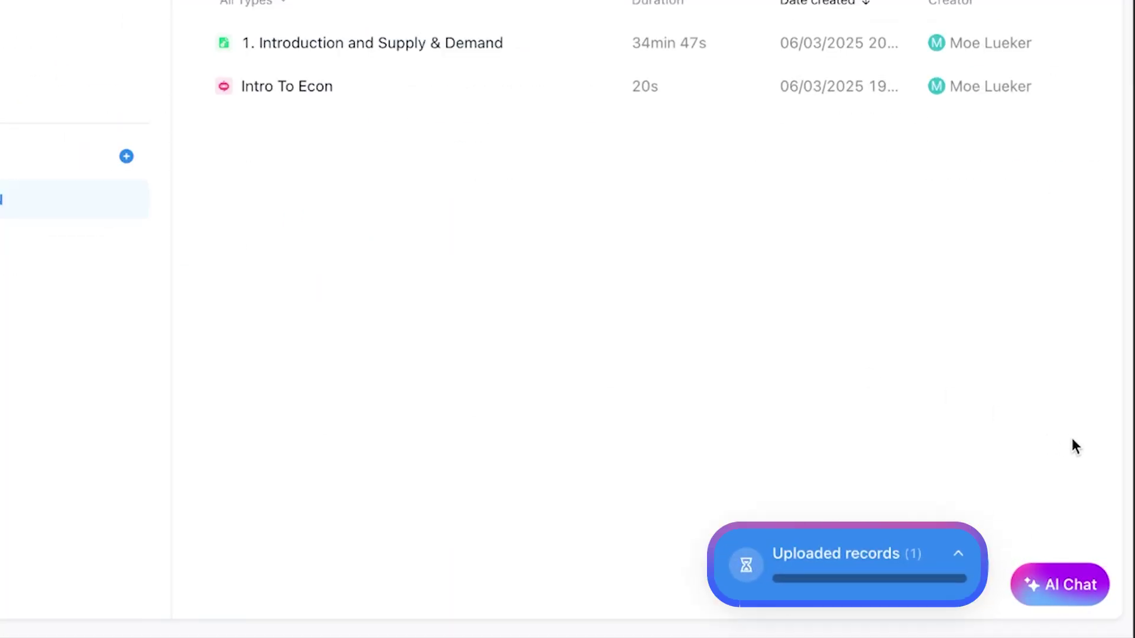
pyautogui.click(957, 560)
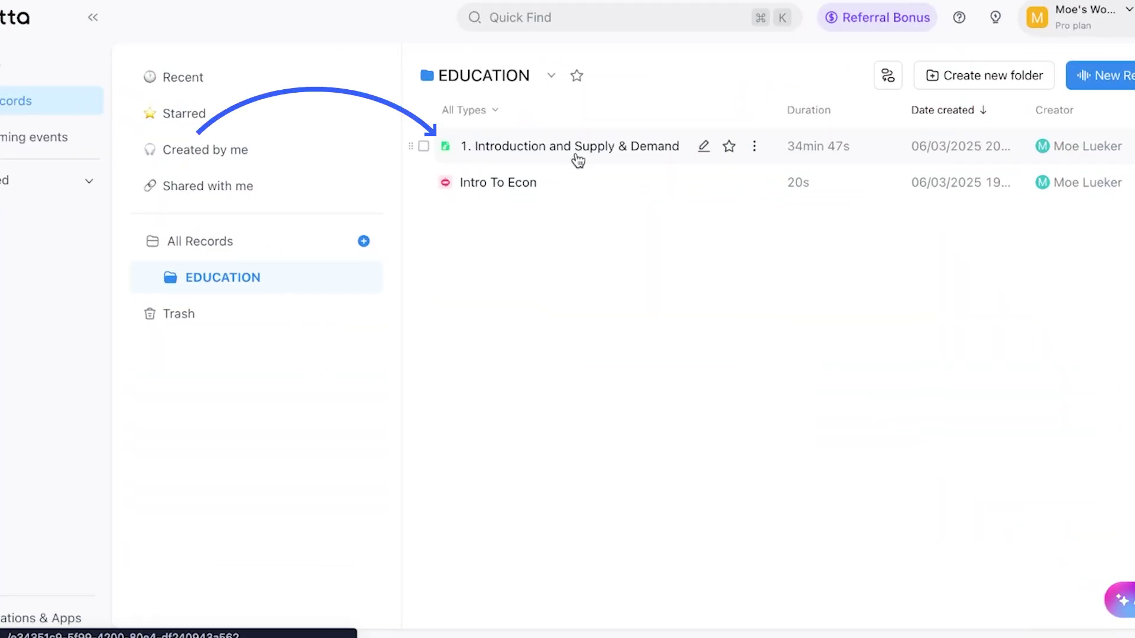
# Open the '1. Introduction and Supply & Demand' record and pause its lecture playback.
pyautogui.click(577, 156)
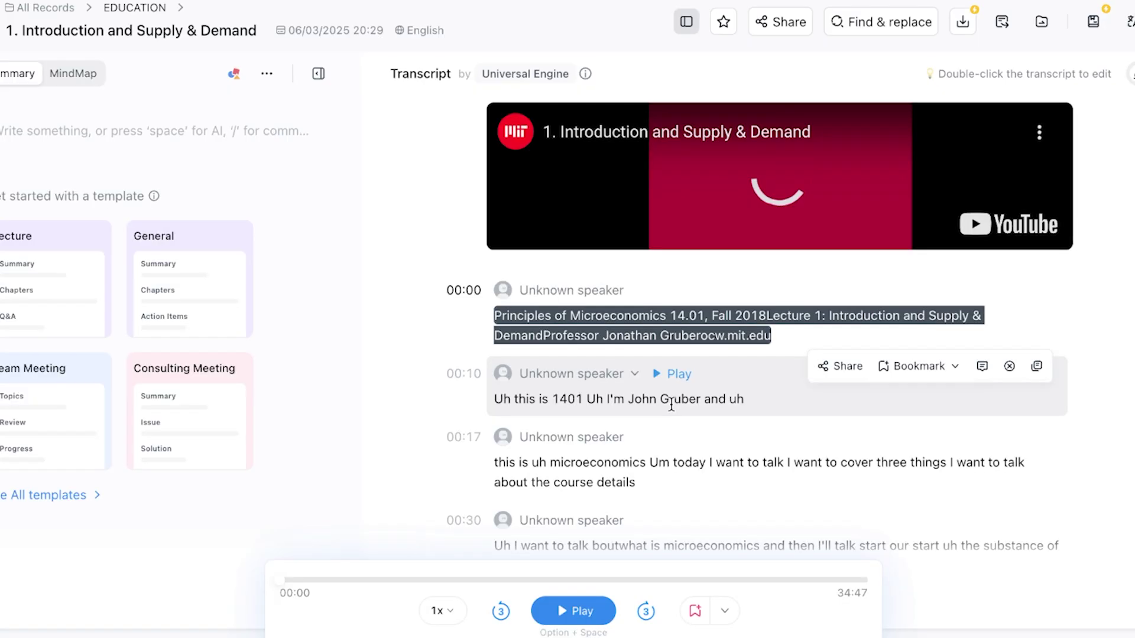
pyautogui.scroll(-3, 642, 434)
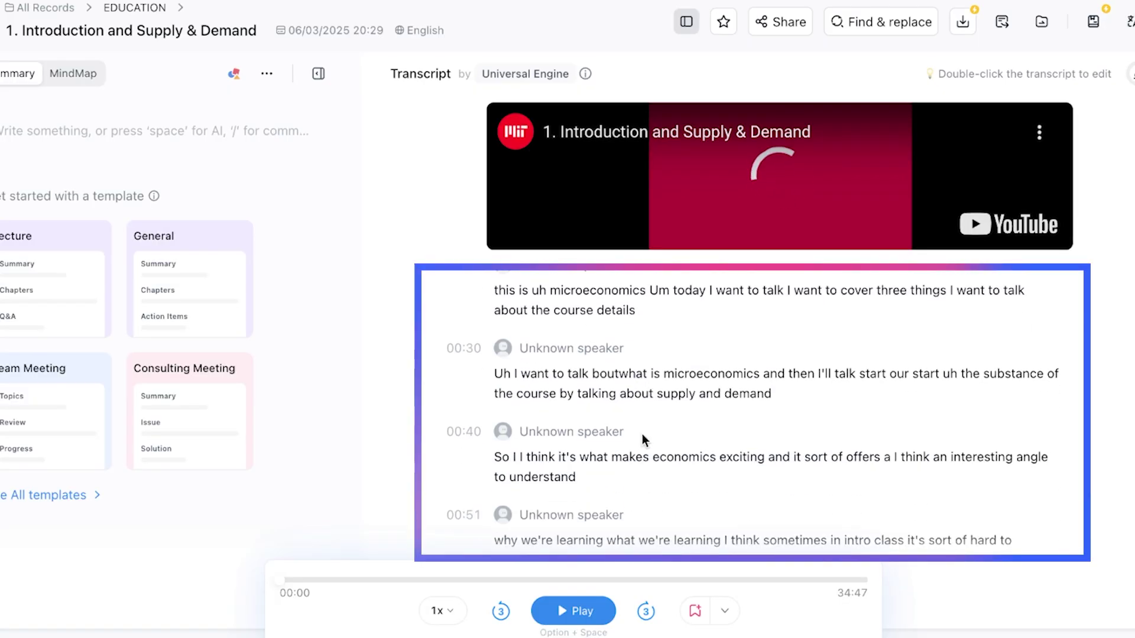
pyautogui.scroll(3, 642, 434)
pyautogui.moveTo(753, 223)
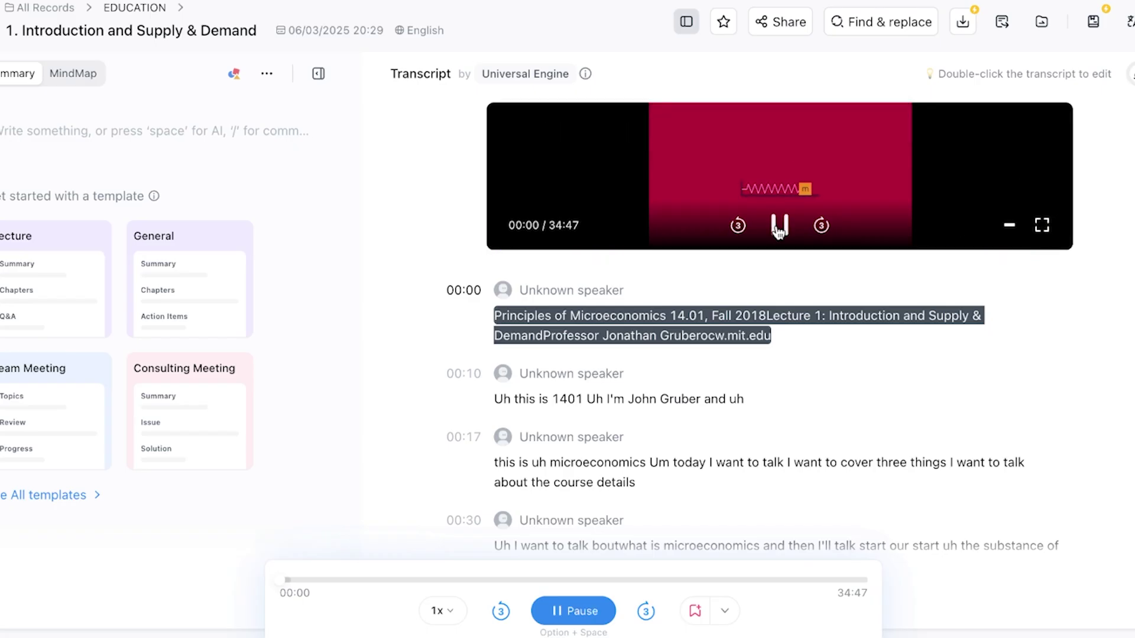
pyautogui.click(779, 231)
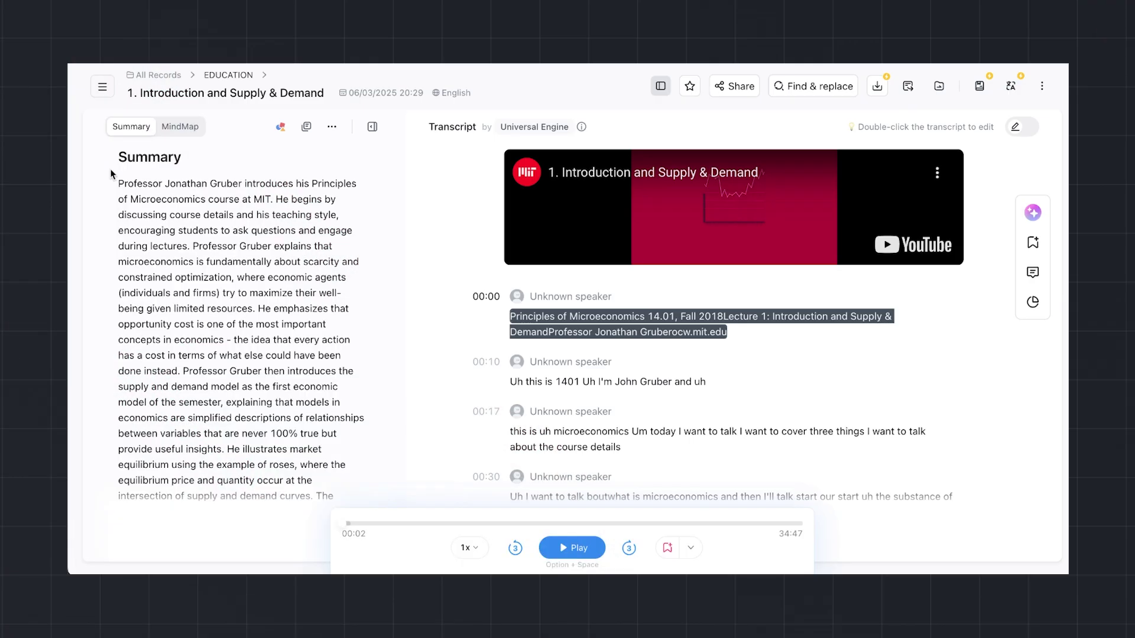
pyautogui.scroll(-5, 111, 172)
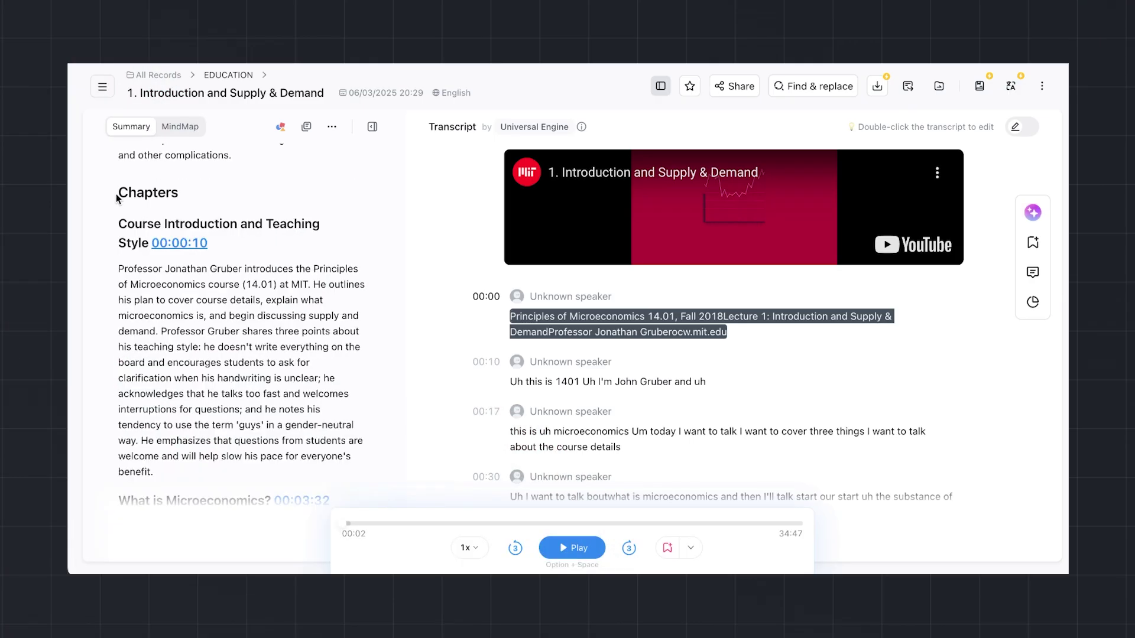
pyautogui.scroll(-6, 129, 380)
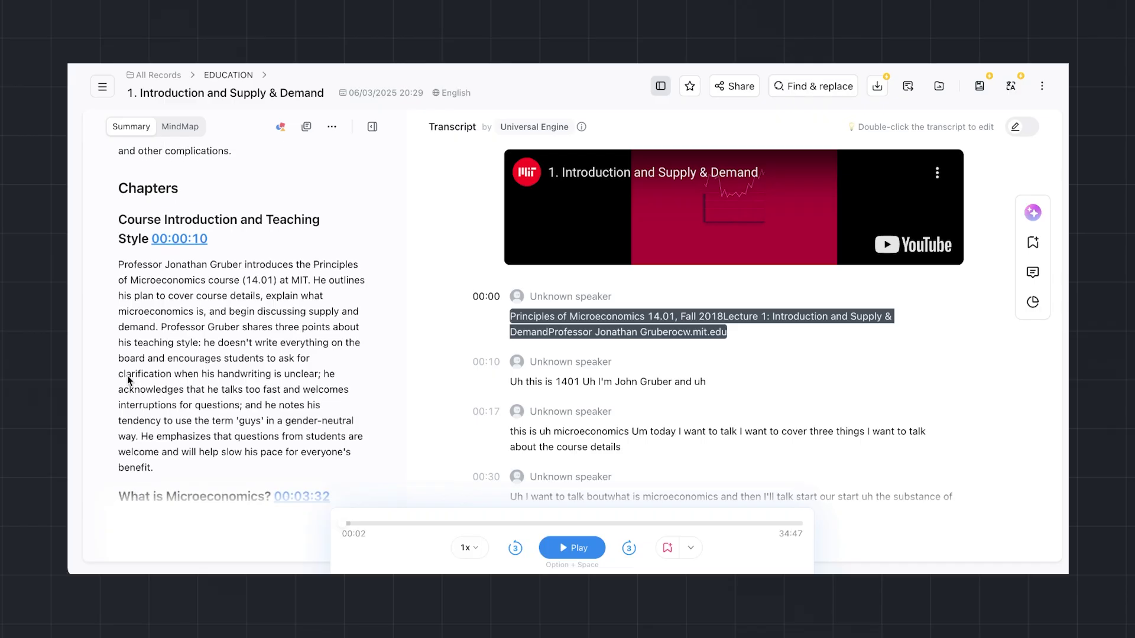
pyautogui.scroll(-5, 128, 380)
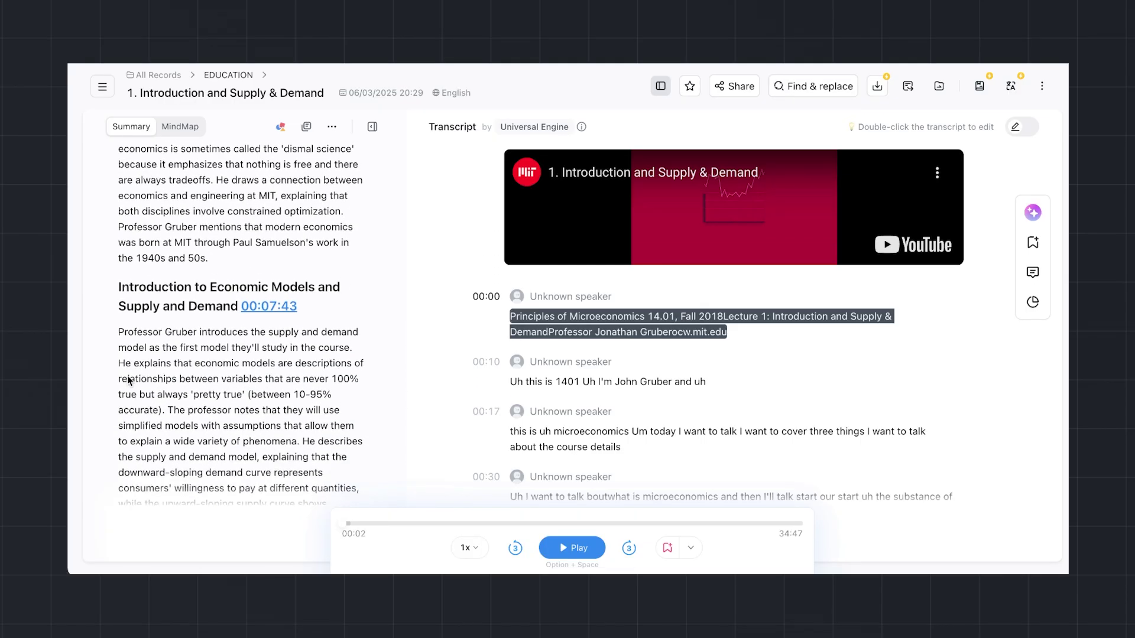